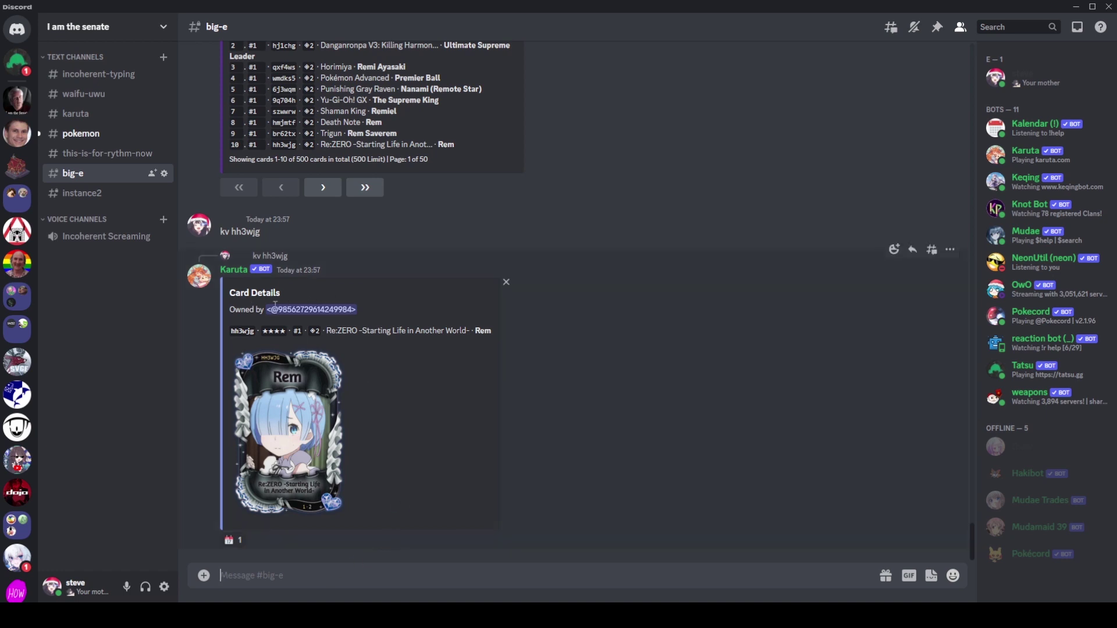
Copy the owner's user ID from the Rem card details in the big-e channel.
double_click(305, 311)
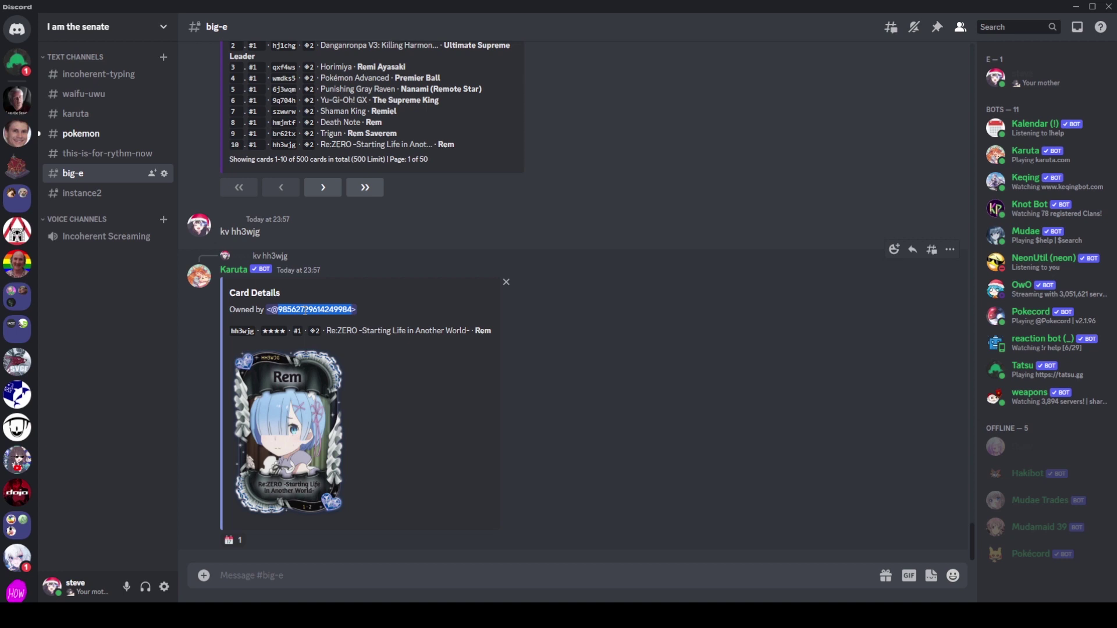
right_click(314, 310)
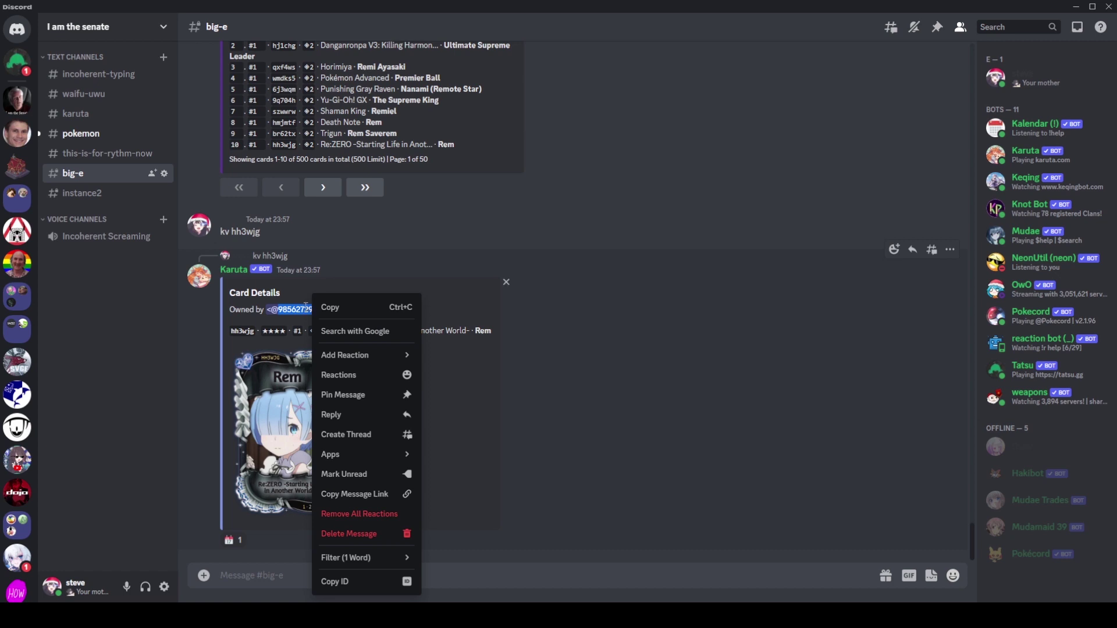
left_click(318, 309)
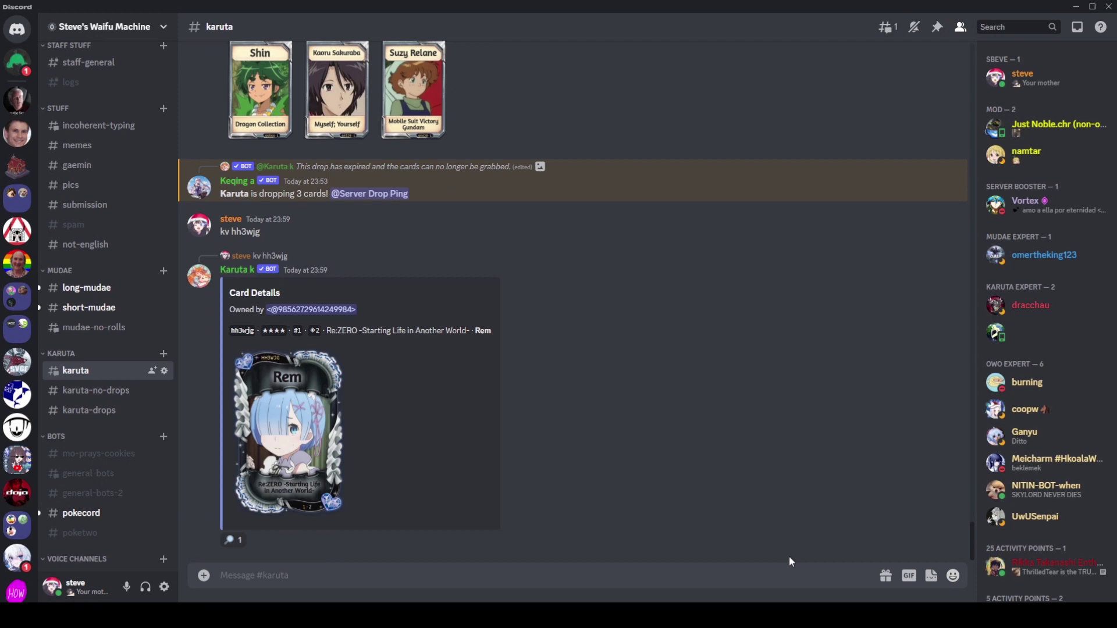
Look up the Rem card's owner with the magnifier reaction in the karuta channel and highlight the owner's tag.
left_click(233, 539)
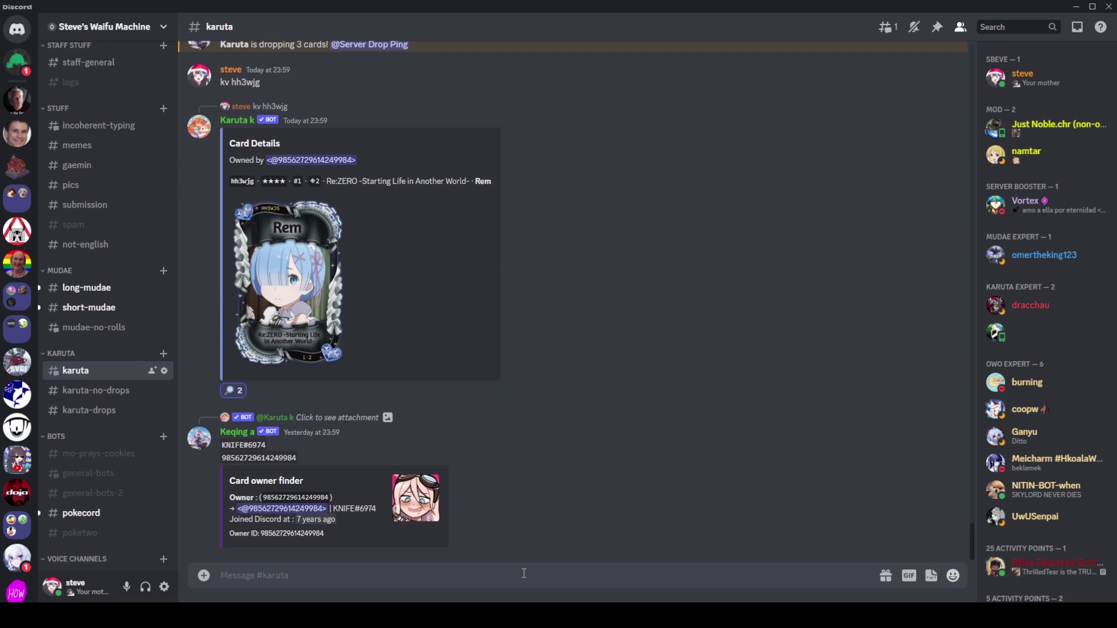
left_click_drag(332, 510, 375, 512)
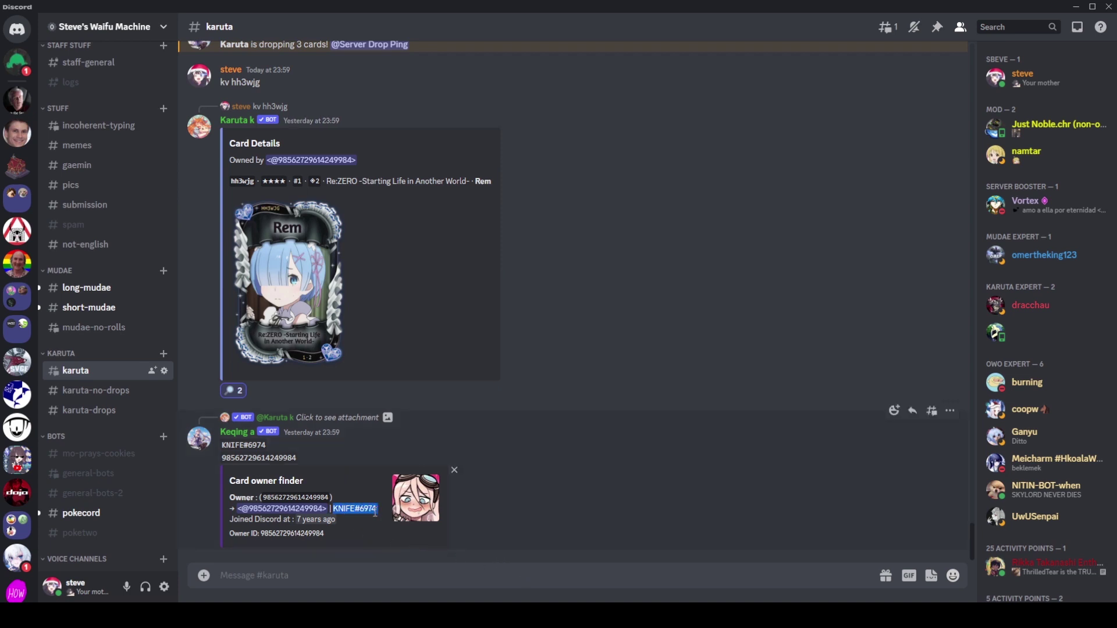
left_click(413, 566)
Run ~getuser with the copied owner ID in the KEYS1 server's general channel and highlight the returned tag.
left_click(22, 421)
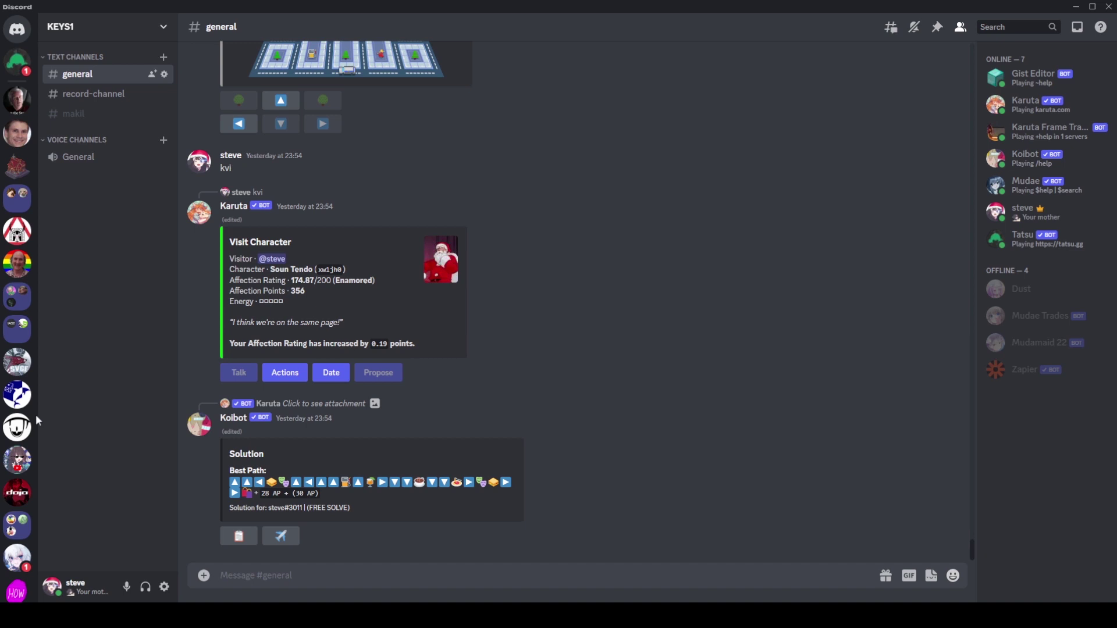
type("~getuser")
key("ctrl+v")
key("Return")
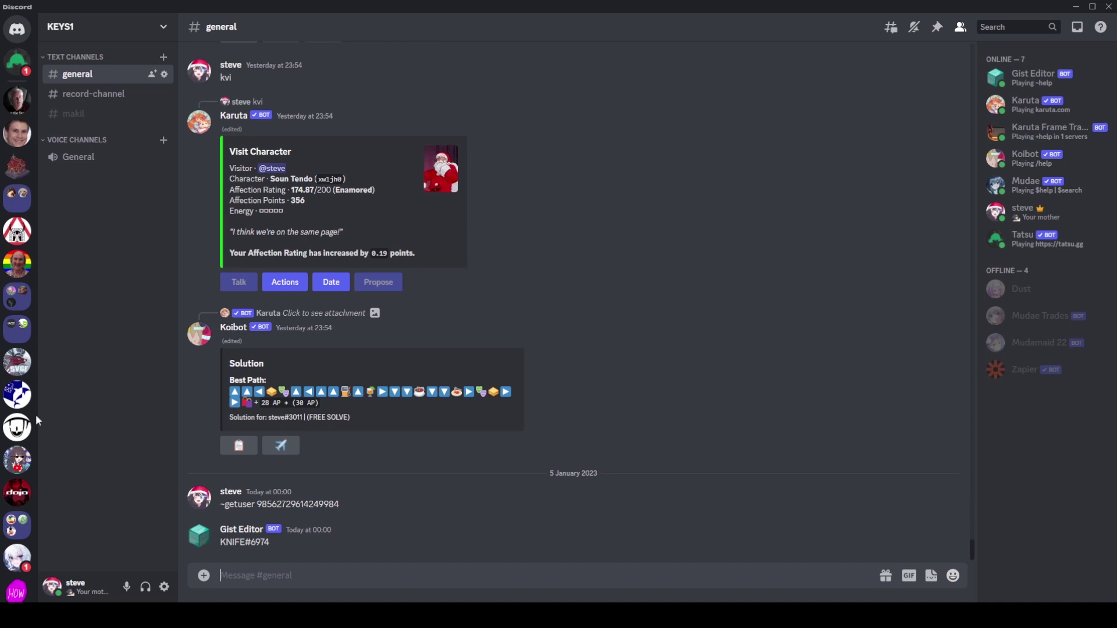
left_click_drag(220, 542, 271, 543)
left_click(295, 576)
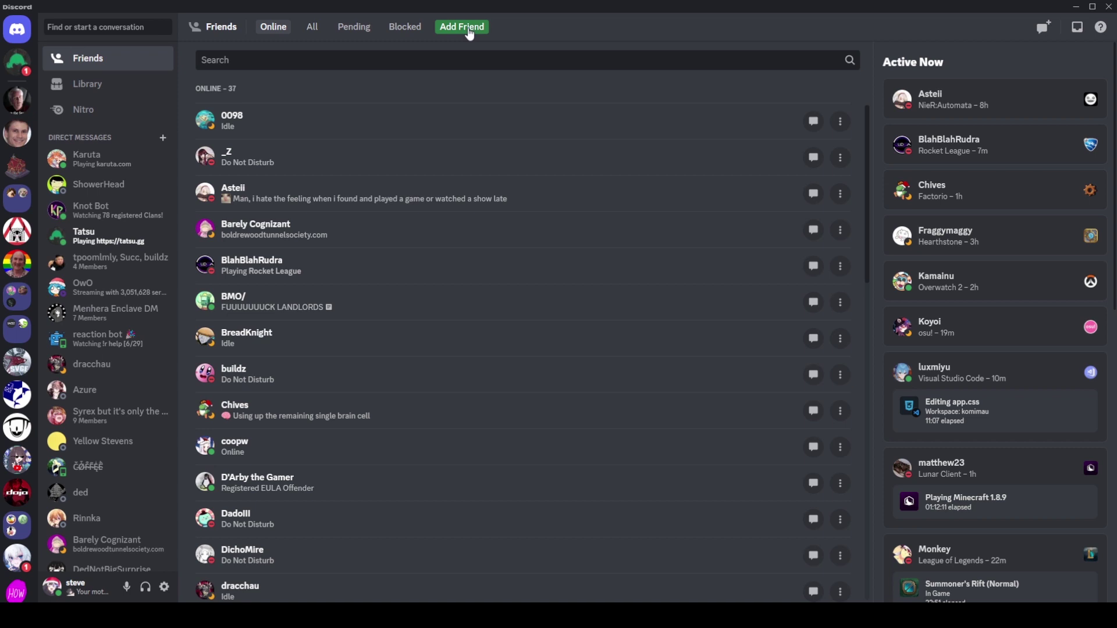
Check the mutual servers in the profile of the first pending friend request, and close the profile.
left_click(356, 27)
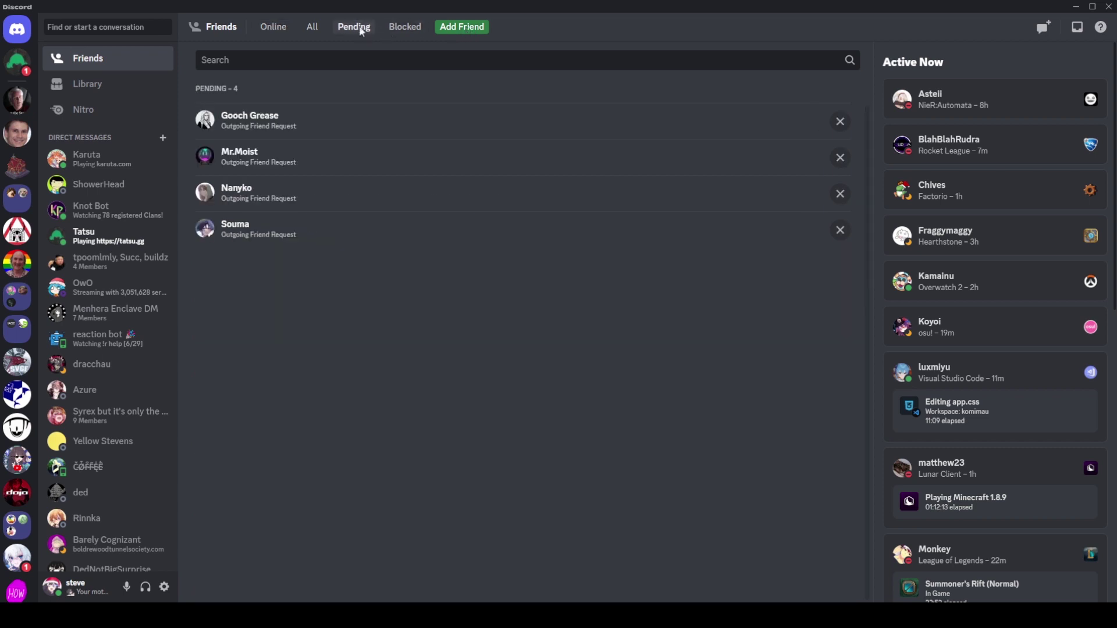
right_click(264, 121)
left_click(278, 125)
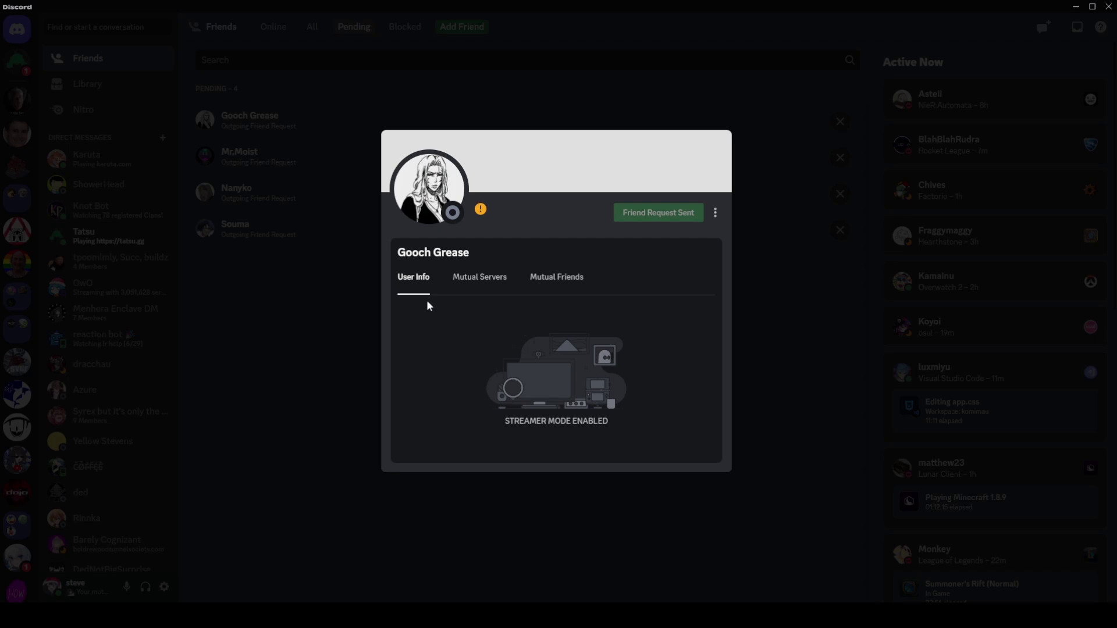
left_click(469, 279)
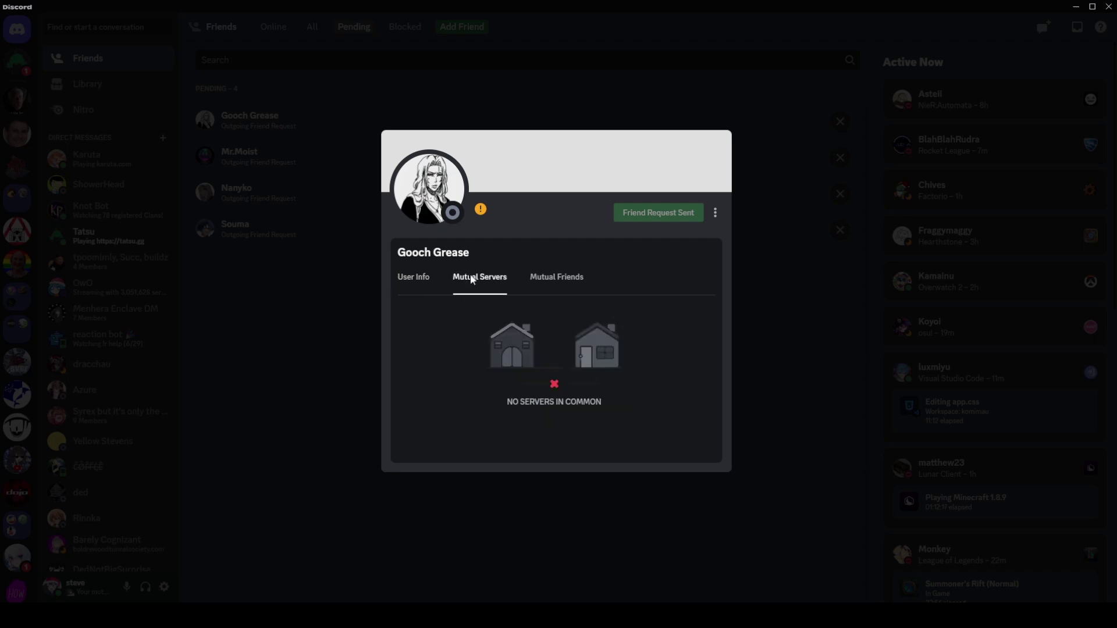
left_click(303, 264)
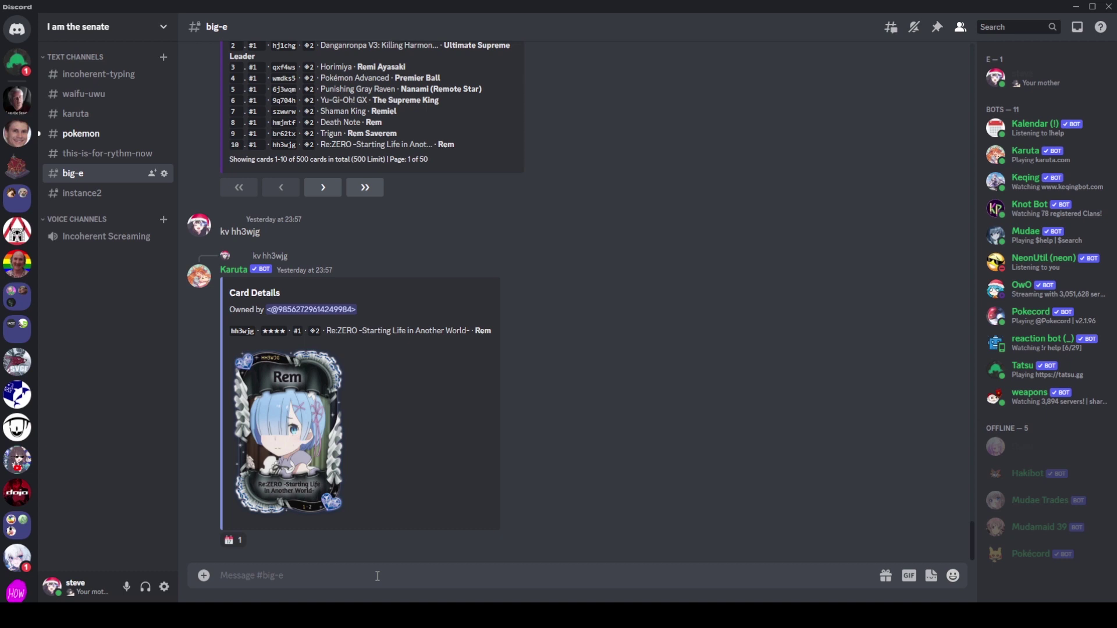
Send the link discord://-/users/ followed by the owner's ID, wrapped in angle brackets, in big-e and open the profile from it.
key("ctrl+v")
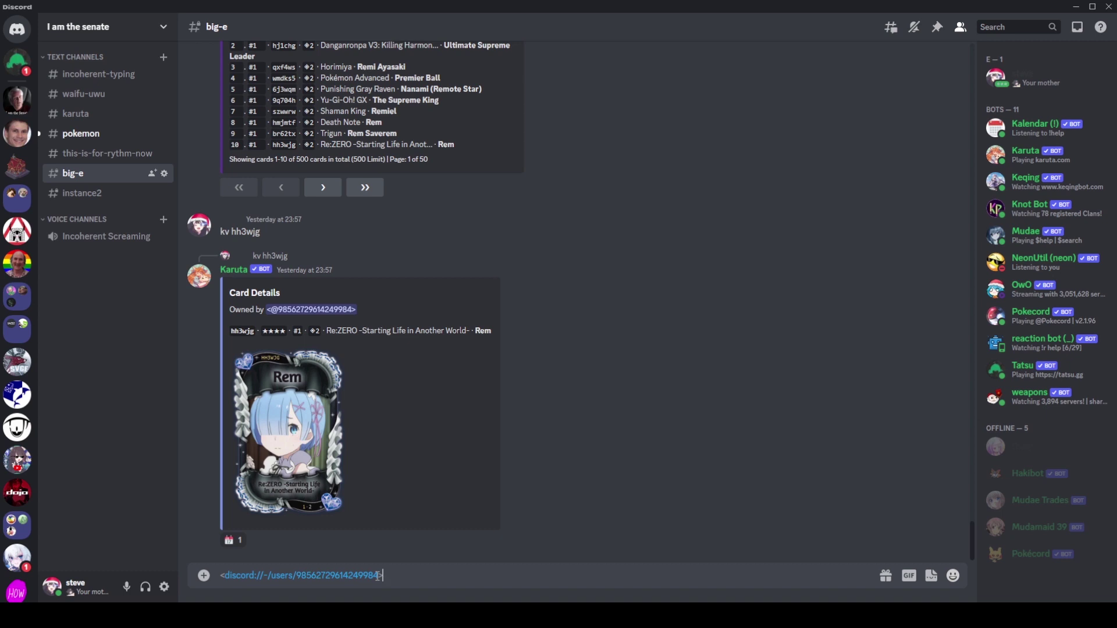
key("Return")
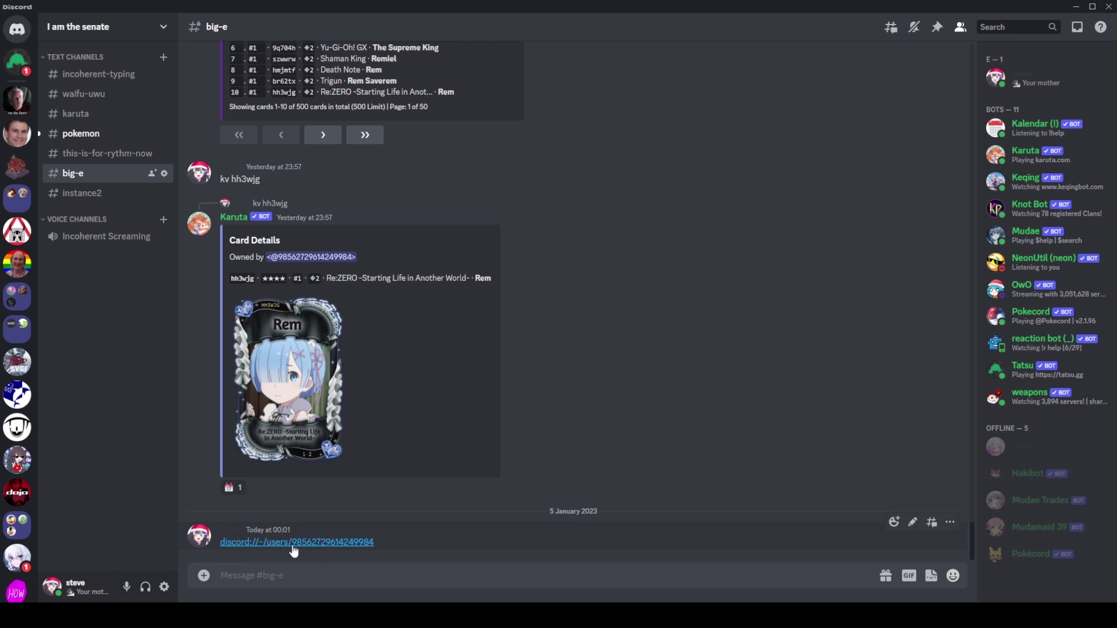
double_click(293, 256)
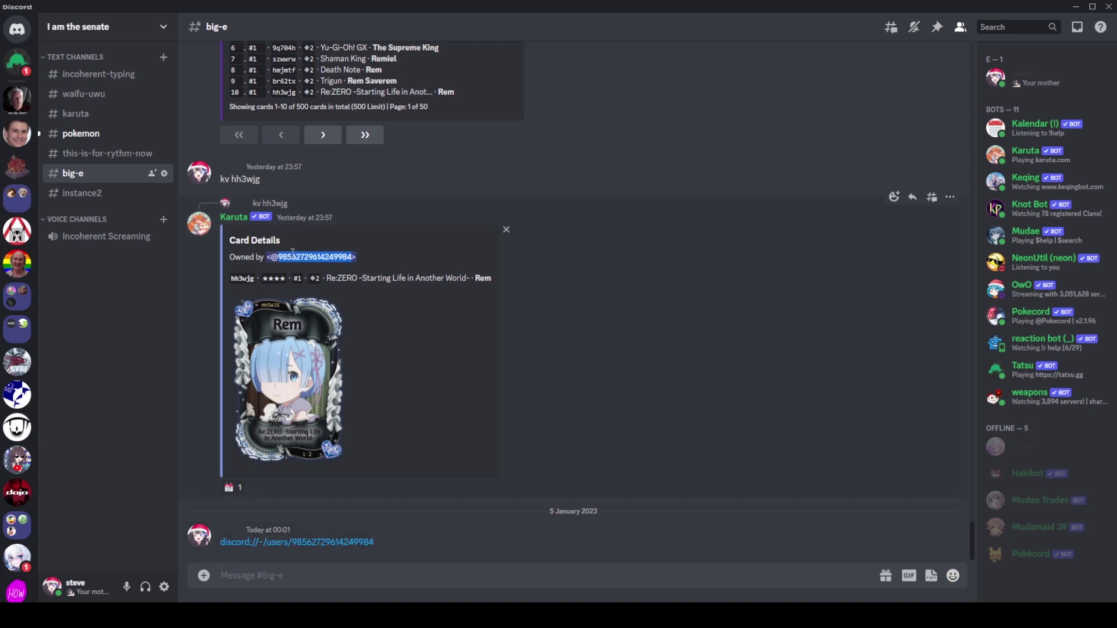
left_click(292, 257)
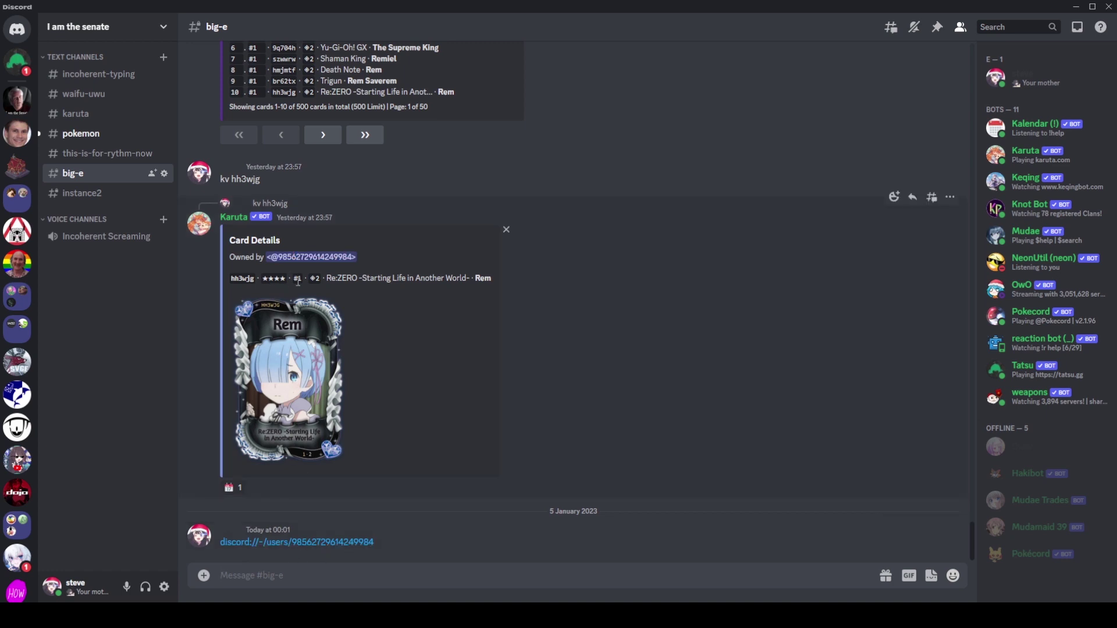
left_click(332, 542)
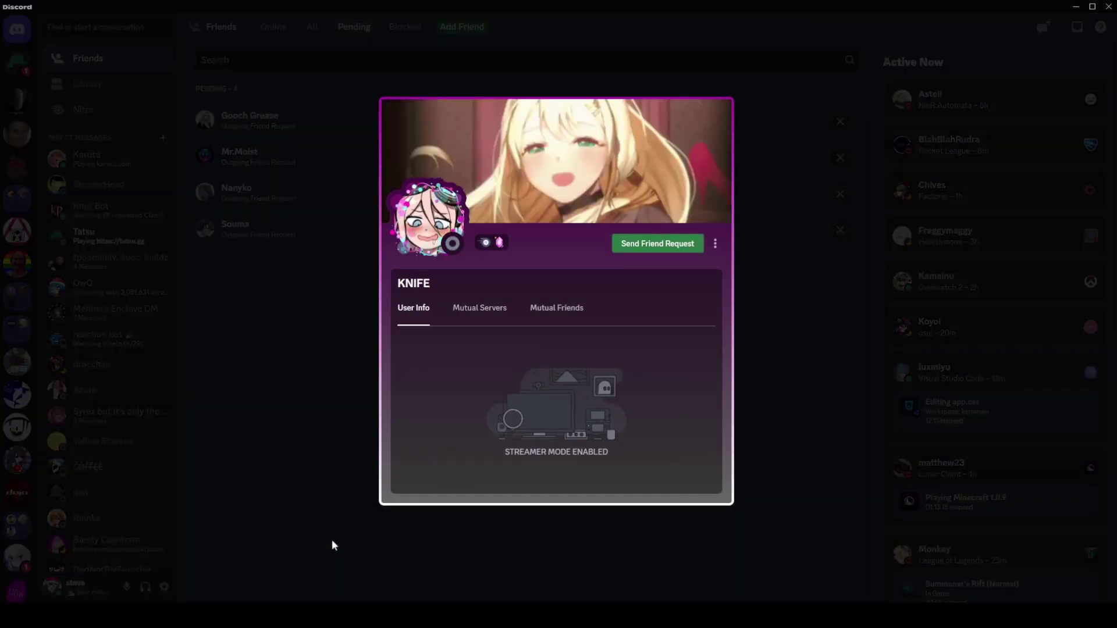
Check the card owner's name, mutual servers and additional profile actions, and close the profile.
double_click(422, 287)
left_click(467, 308)
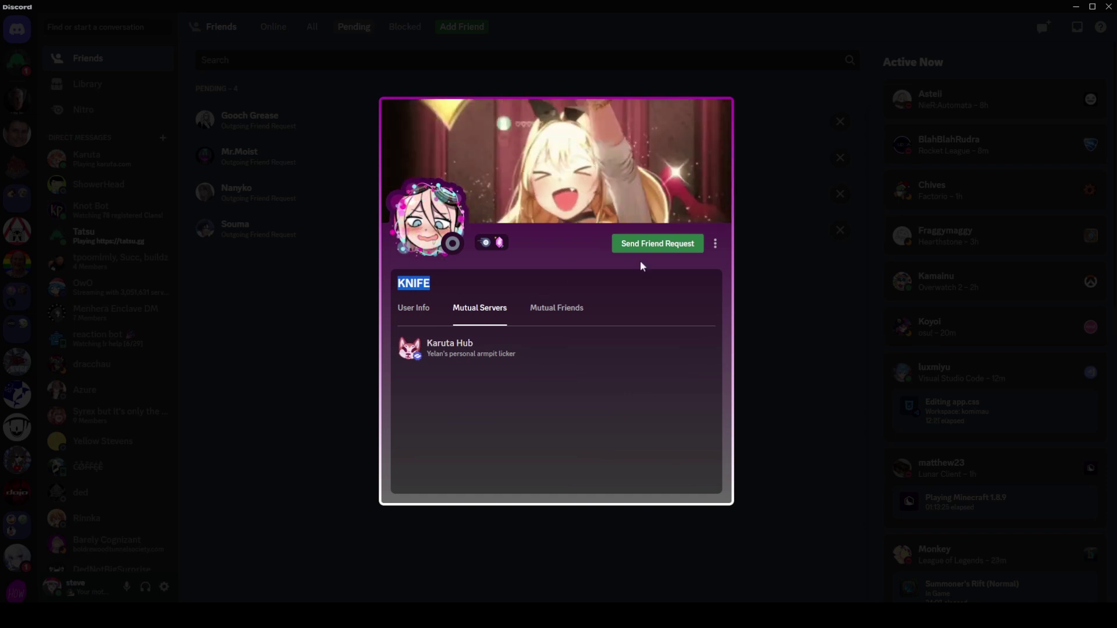
left_click(715, 243)
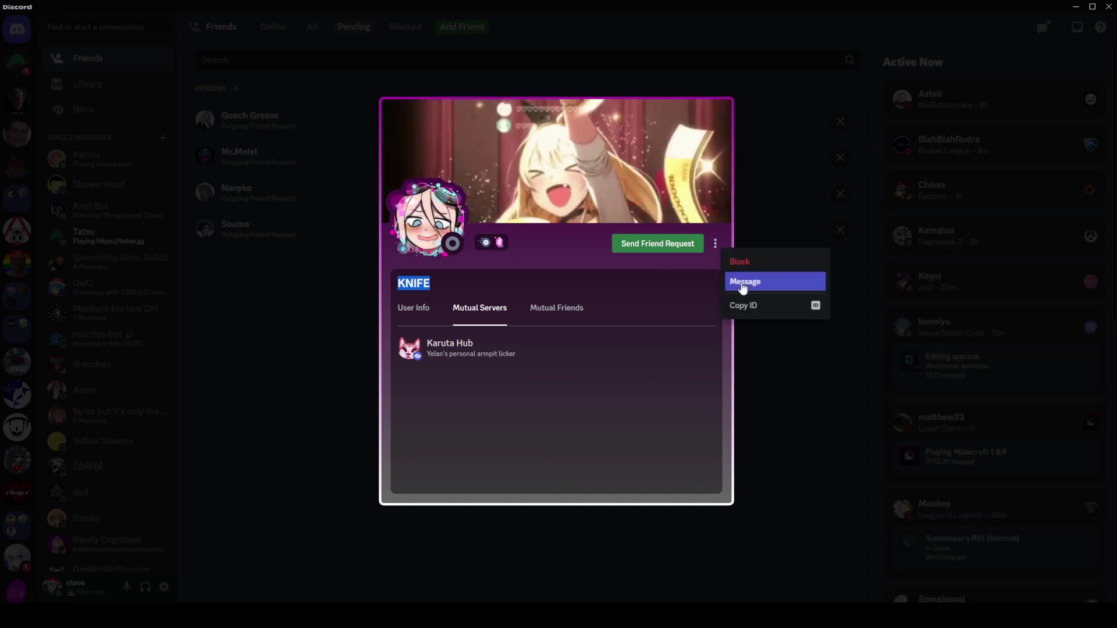
left_click(324, 459)
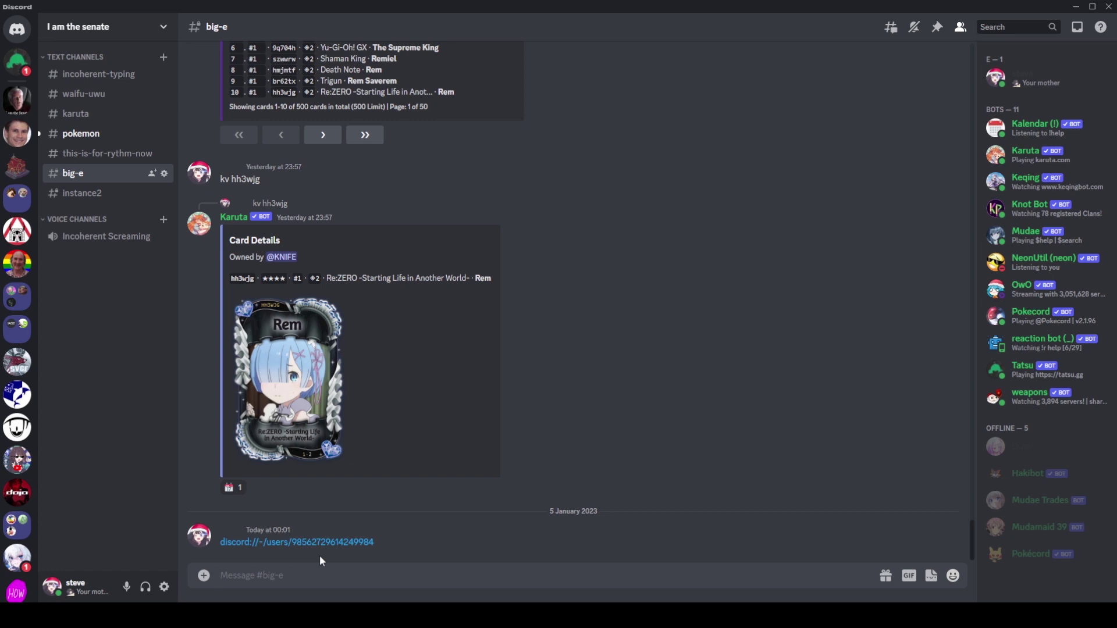
Copy the posted profile link and send it in big-e without angle brackets.
right_click(361, 541)
left_click(375, 539)
key("ctrl+v")
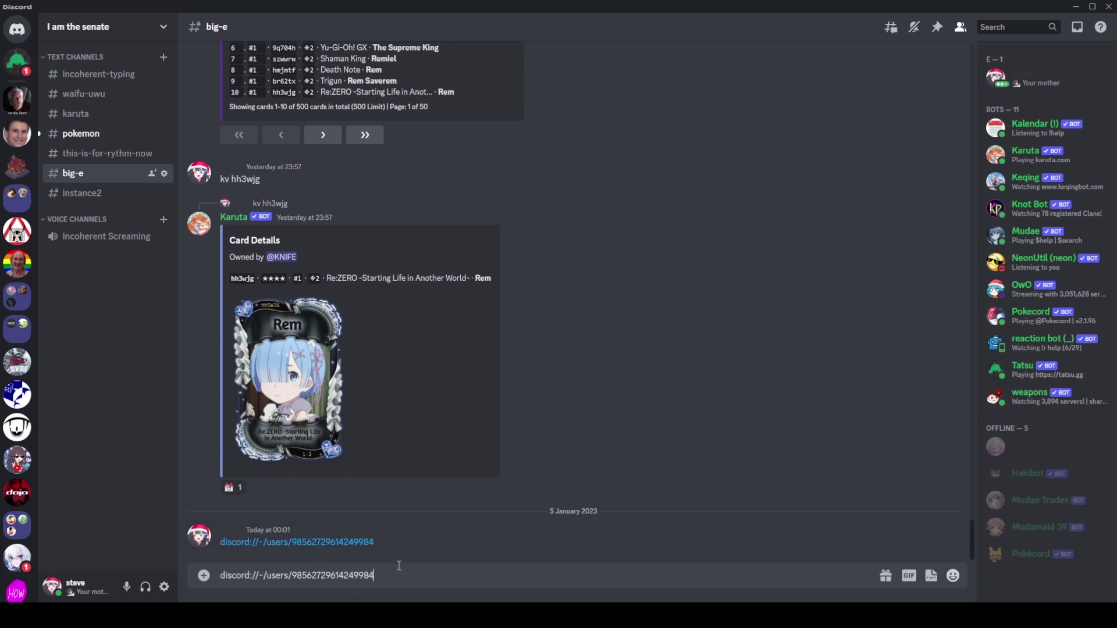
key("Return")
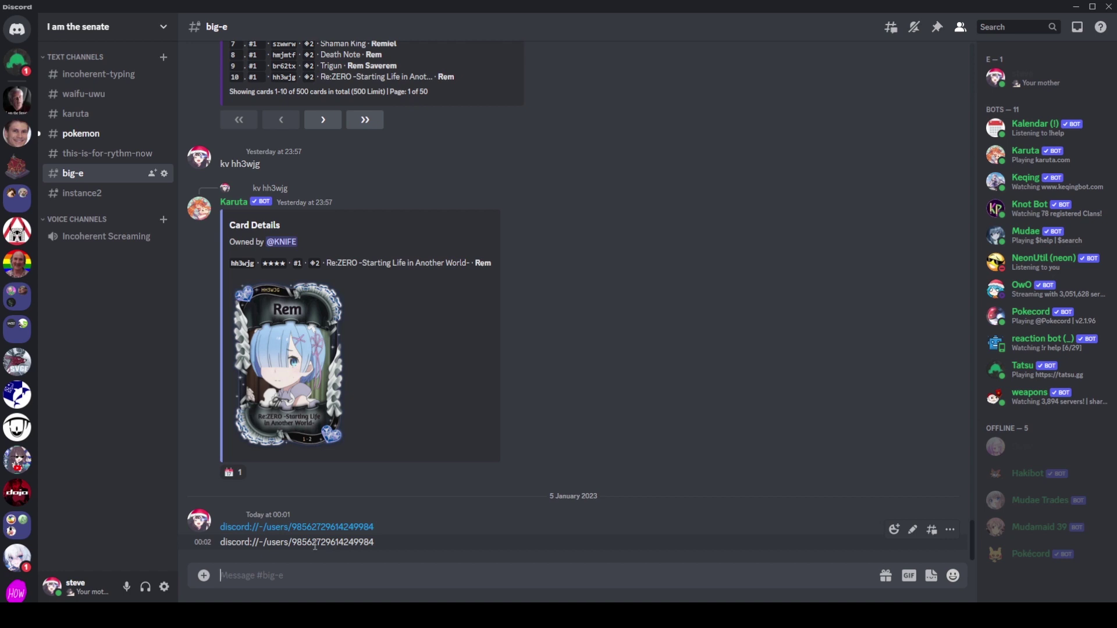
Send the copied profile link in big-e again, enclosed in < and >.
key("ctrl+v")
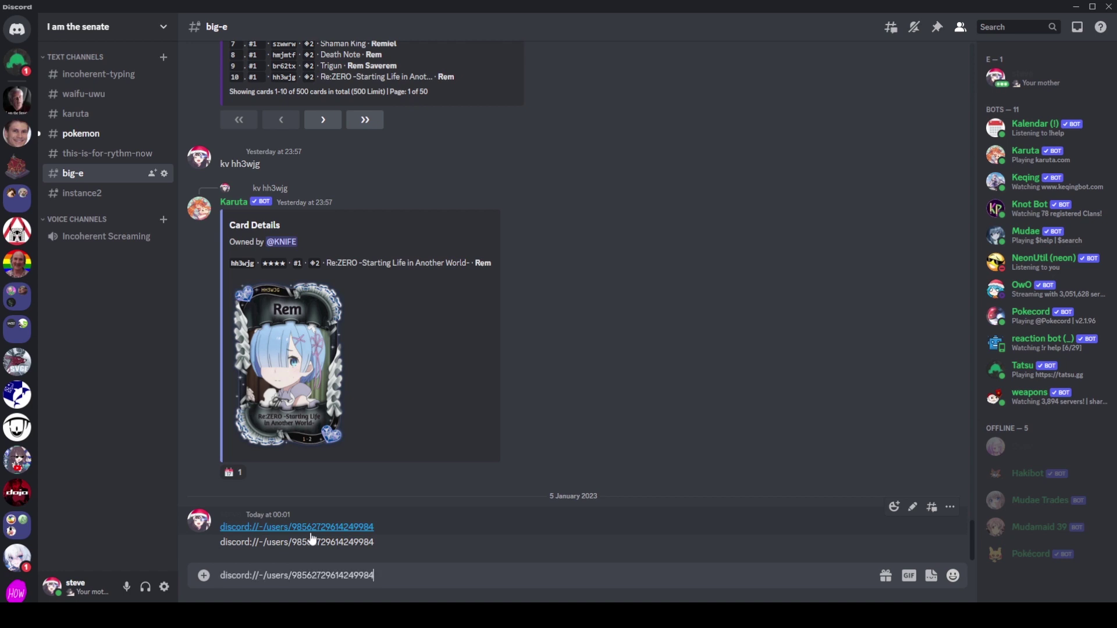
key("Home")
type("<")
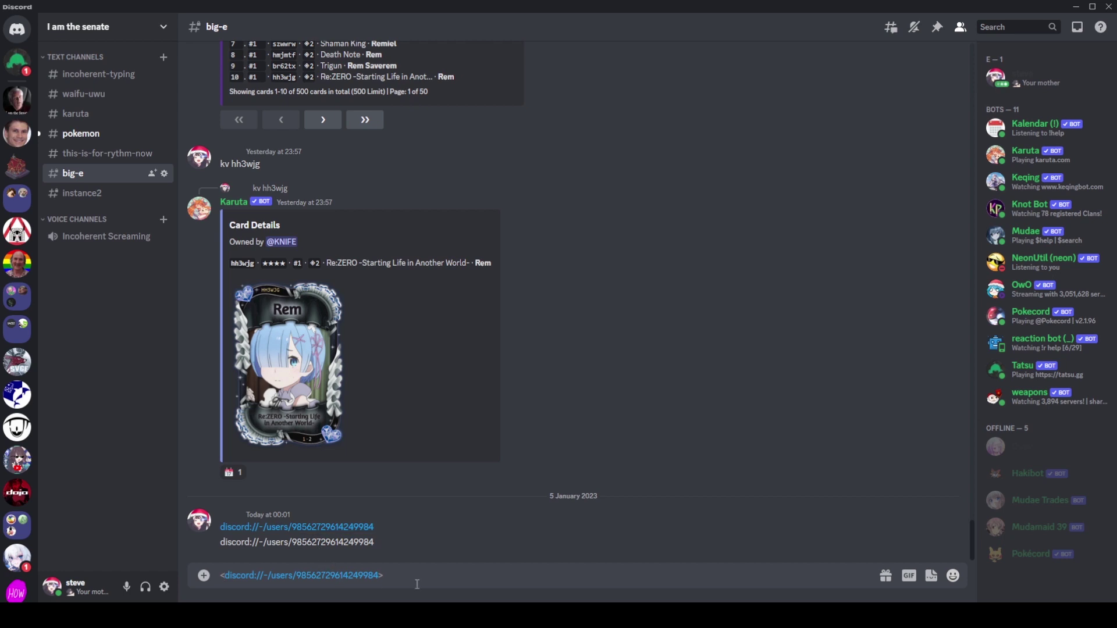
key("Return")
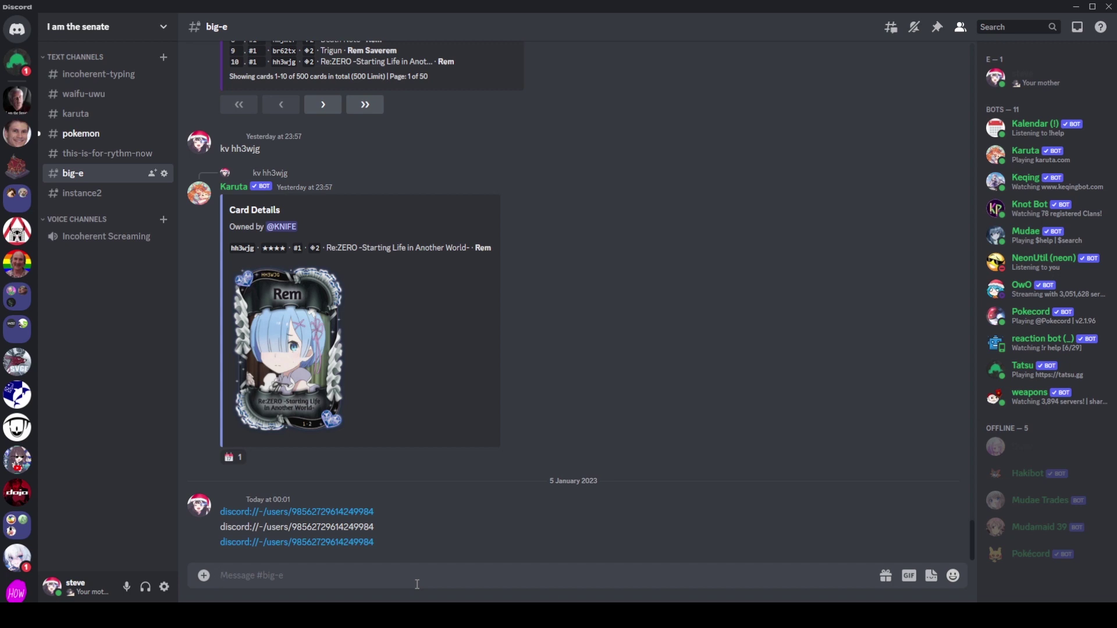
left_click_drag(375, 541, 293, 542)
left_click(333, 575)
type("<@")
key("ctrl+v")
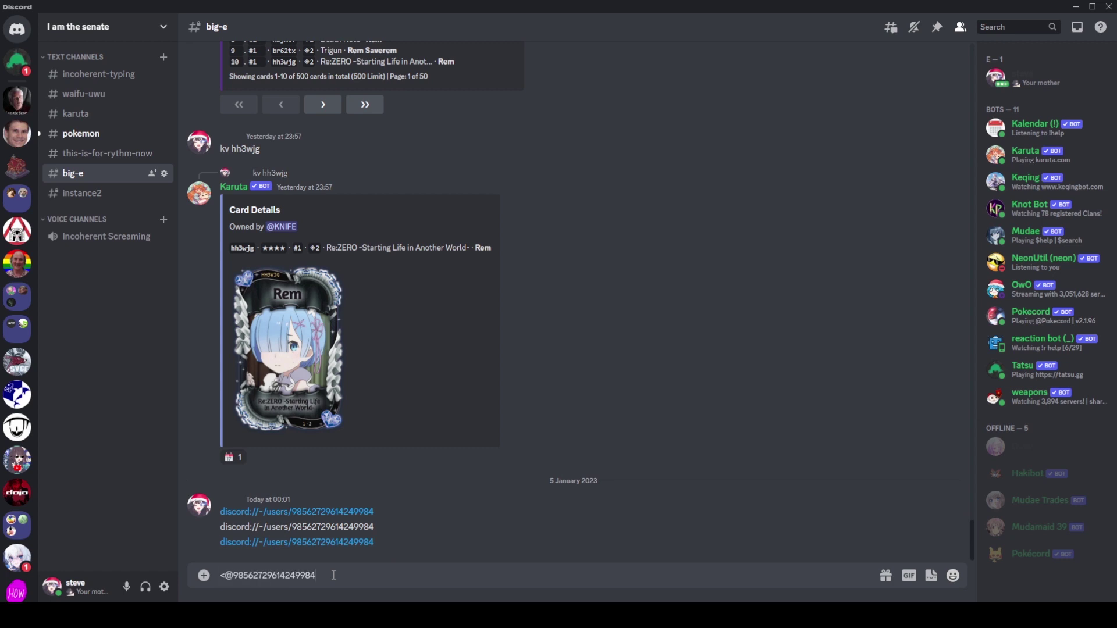
type(">")
key("Return")
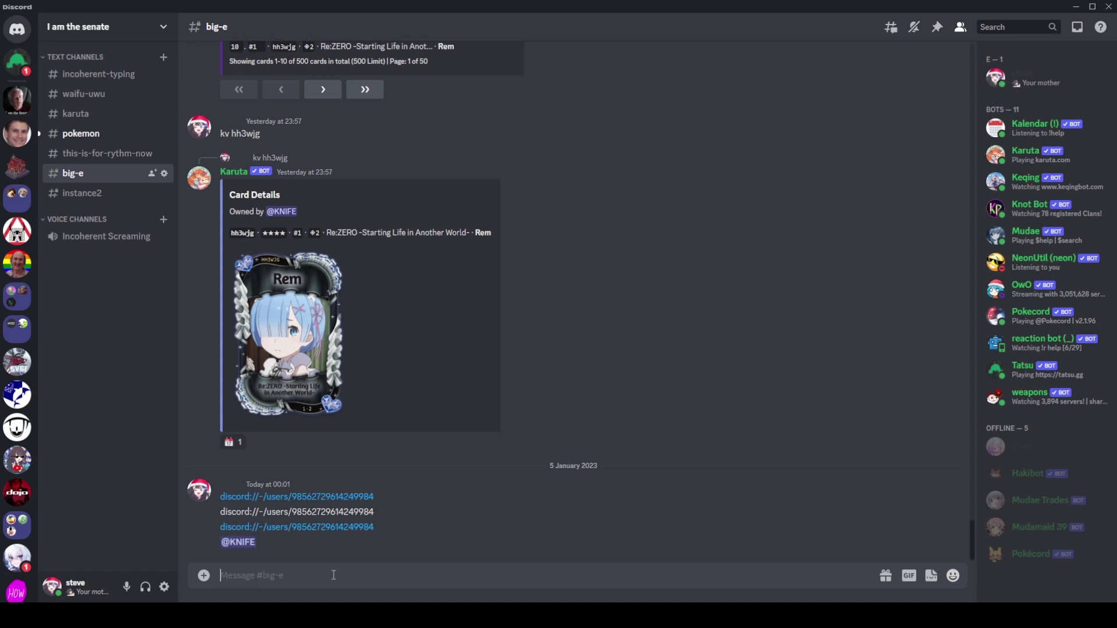
left_click(238, 542)
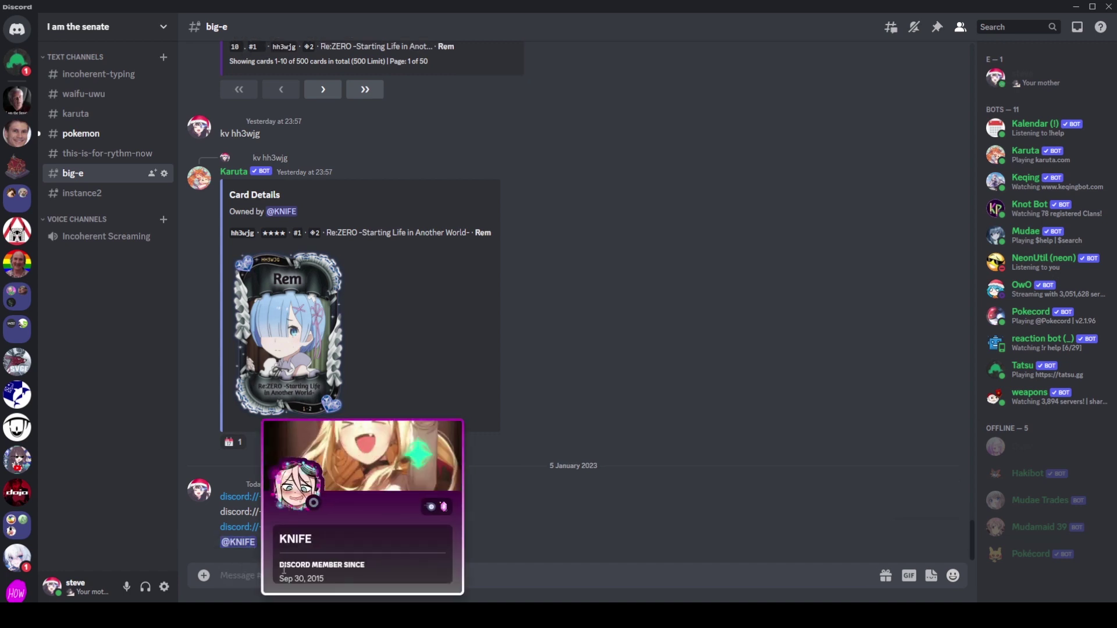
left_click(243, 565)
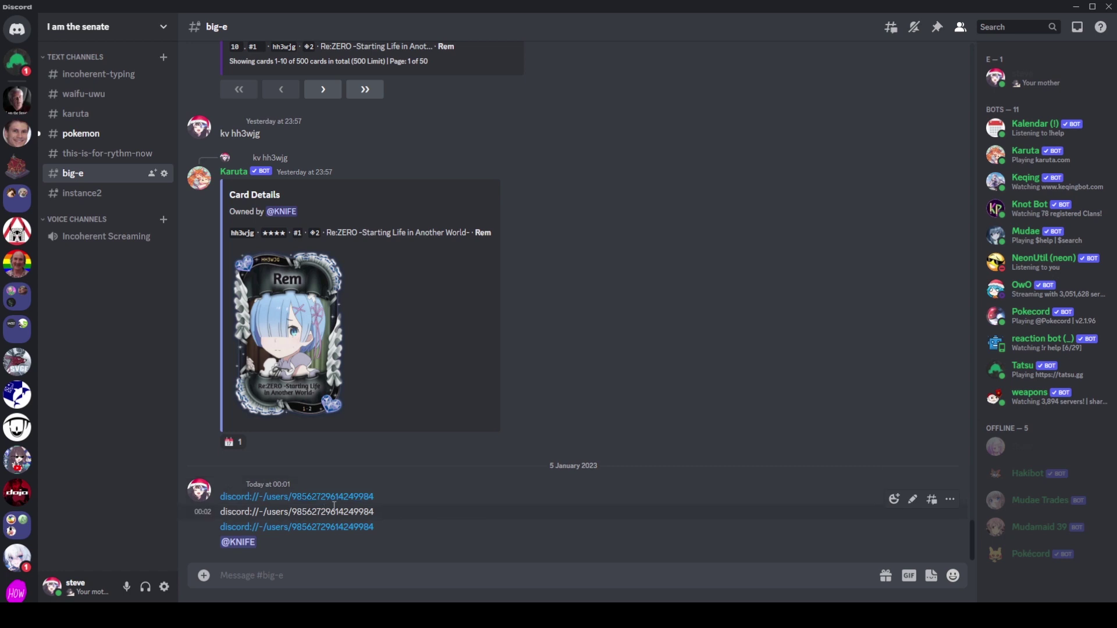
left_click_drag(333, 506, 232, 499)
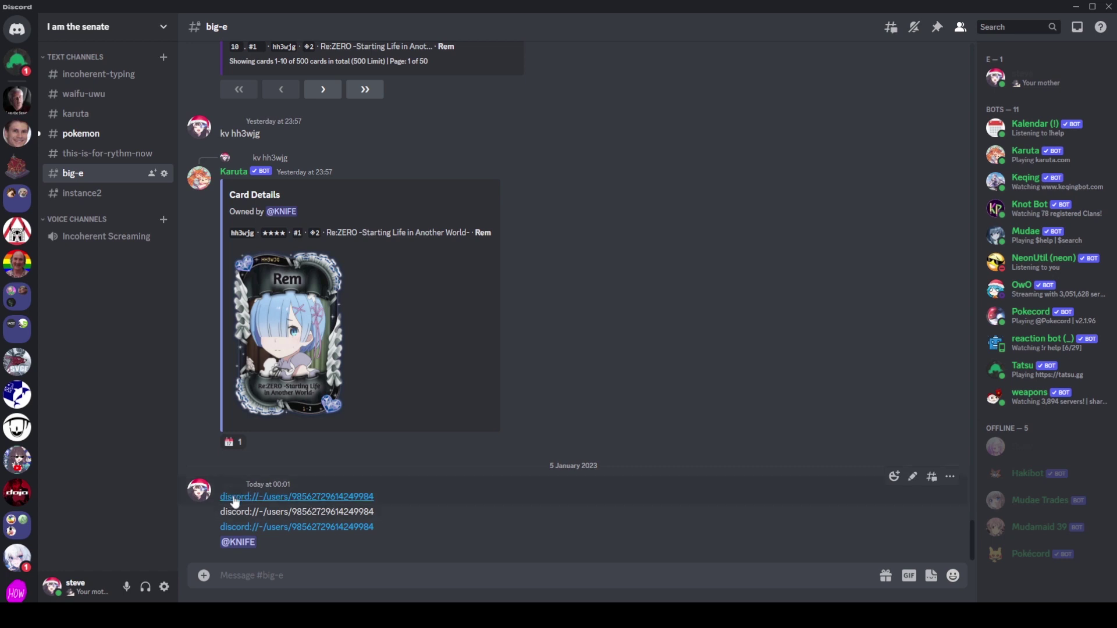
left_click(430, 506)
triple_click(431, 500)
left_click(361, 590)
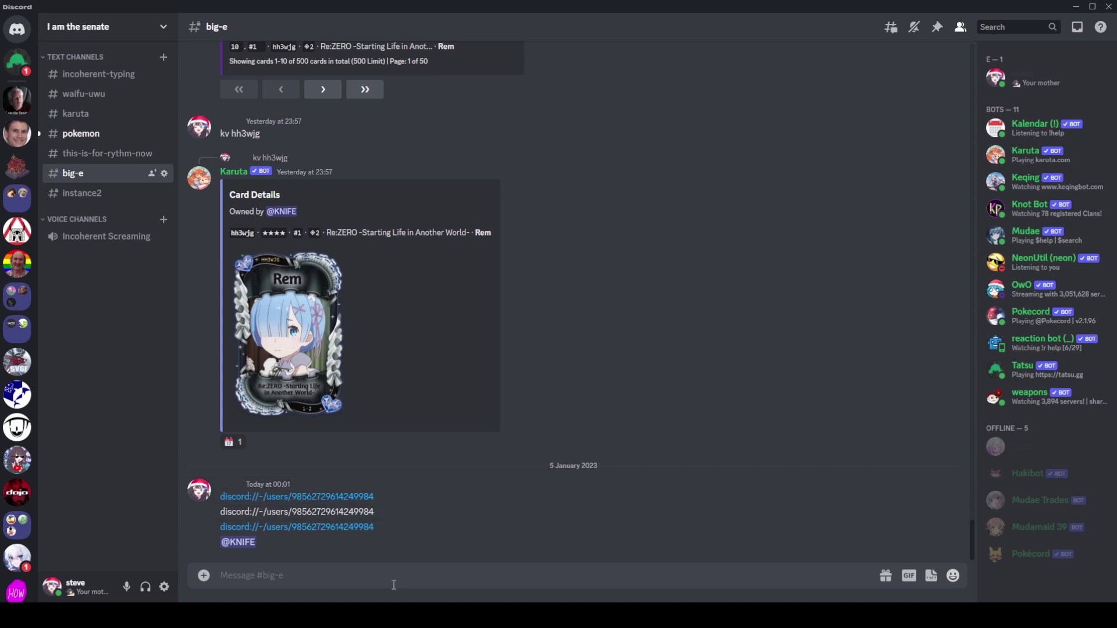